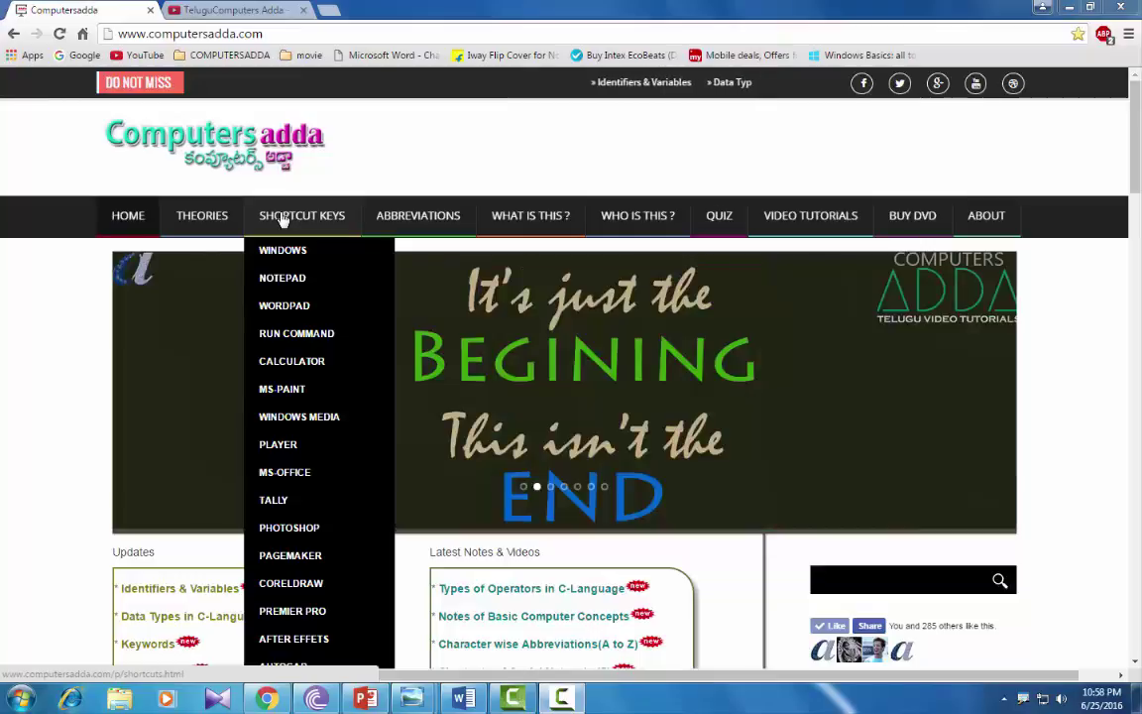
- Switch to the browser tab showing the TeluguComputers Adda YouTube channel page
click(232, 10)
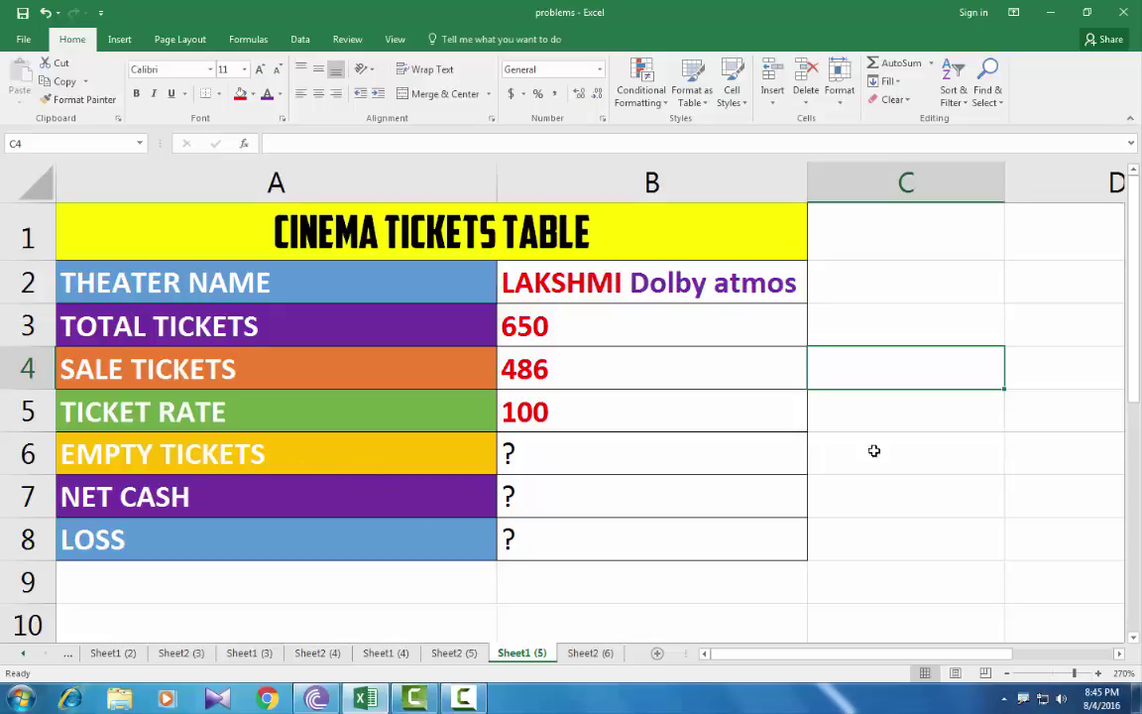
- Note the rules TOTTII-SALTKTS in C6 and SALTKTS*TKRATE in C7 beside the table
click(837, 451)
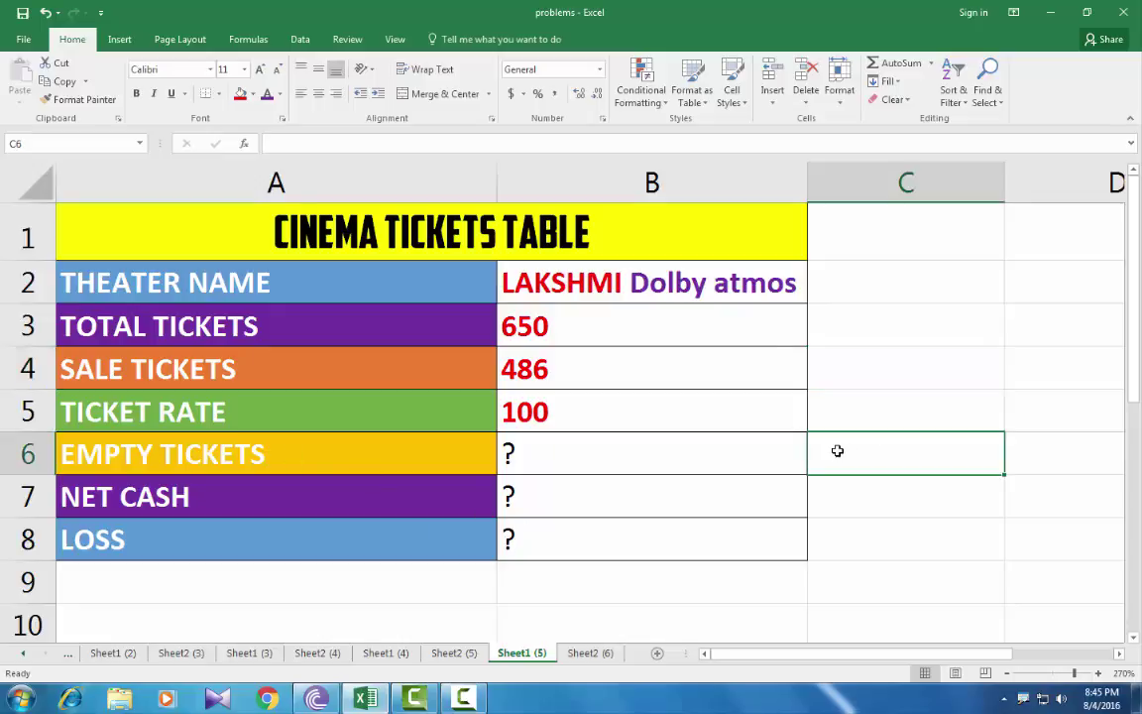
text(TOT)
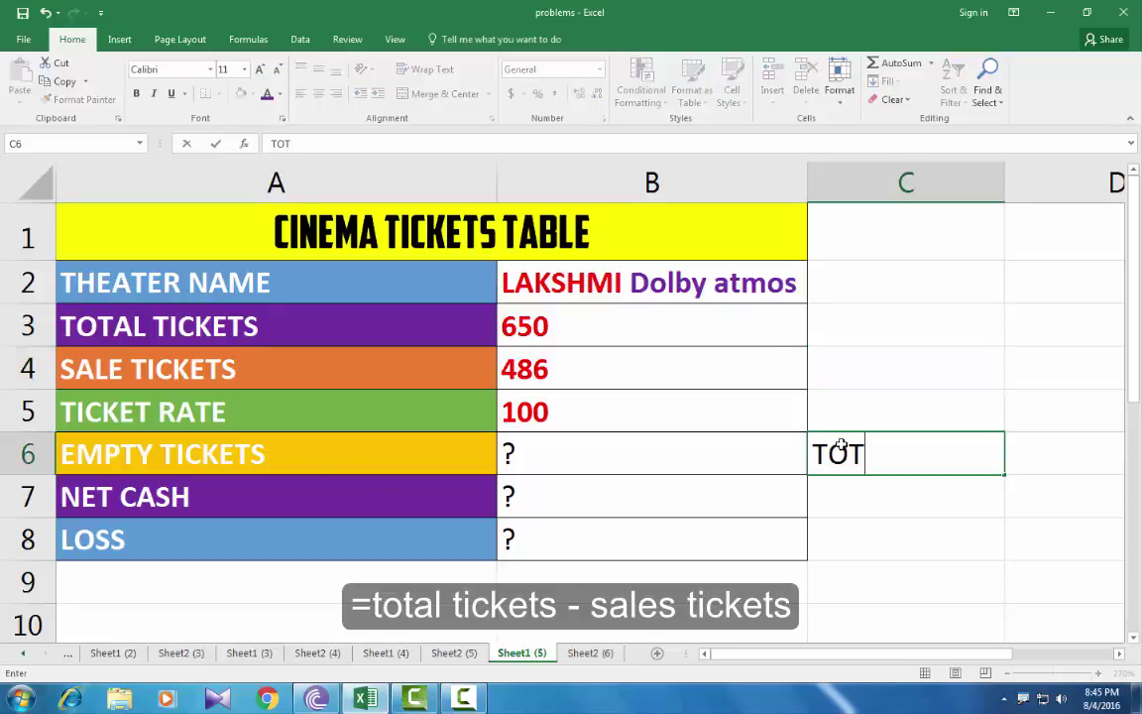
text(TII)
text(-SAL)
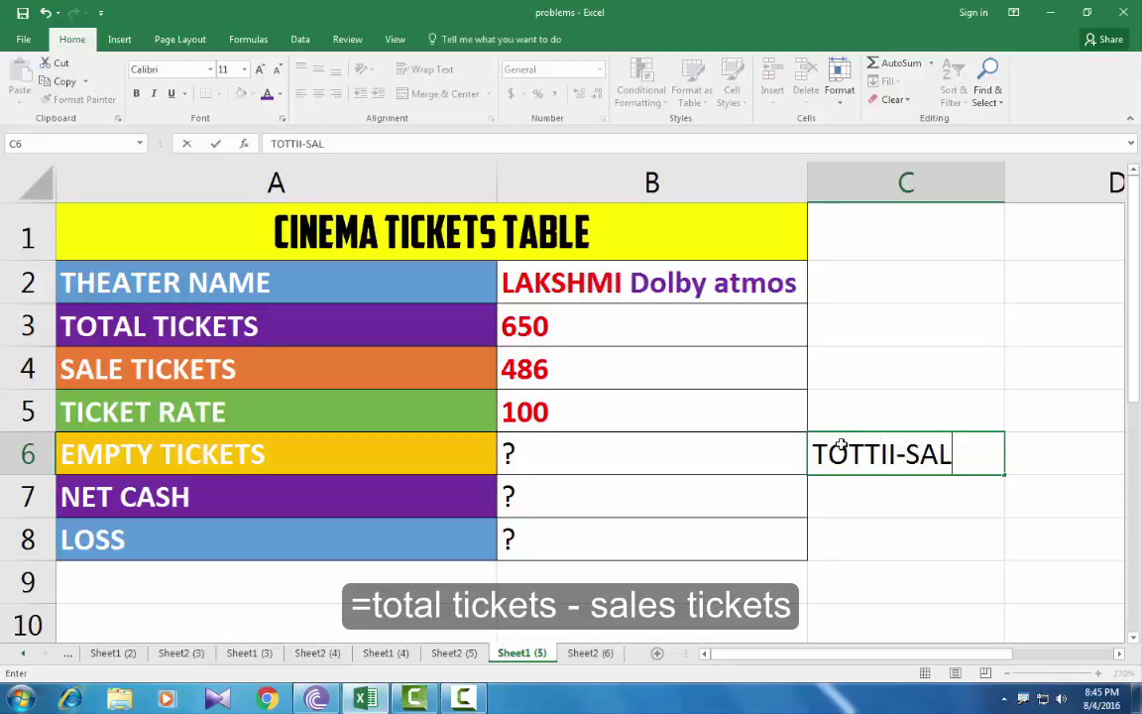
text(TKTS)
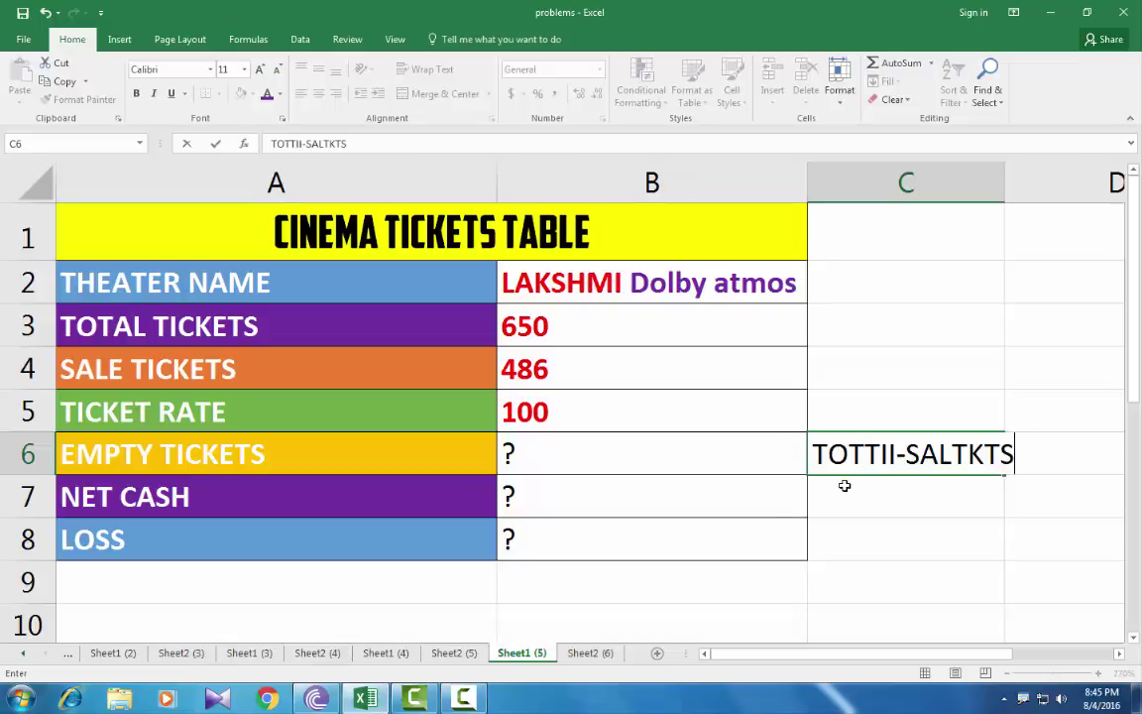
key(Return)
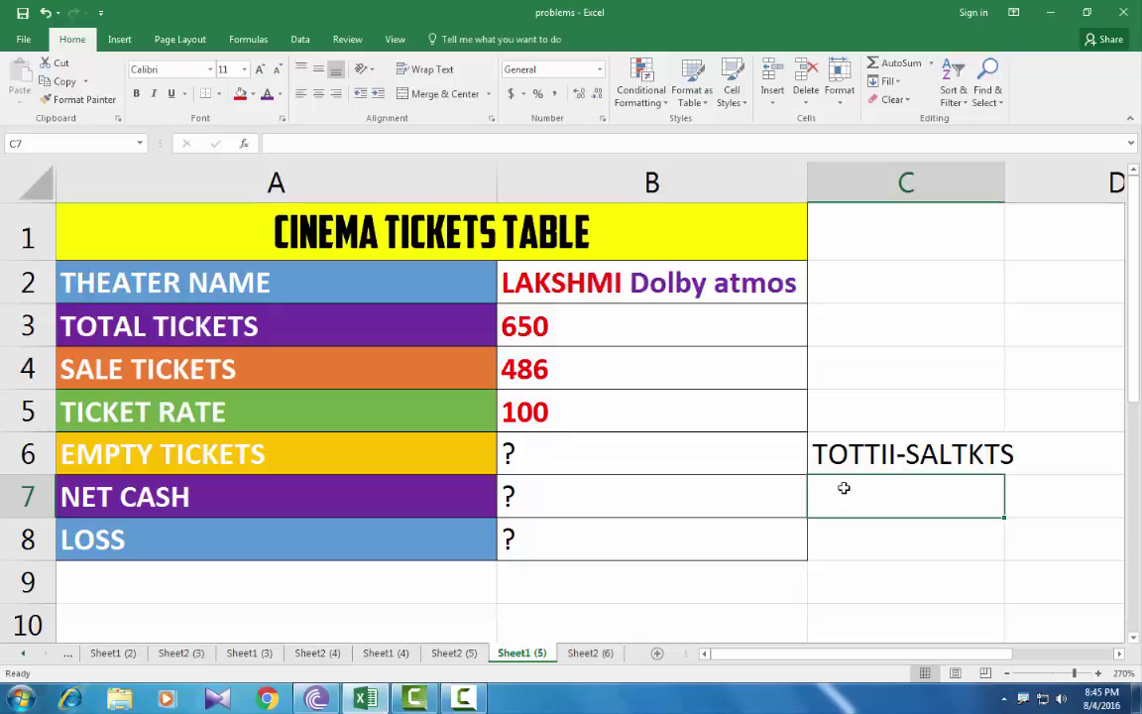
text(SALTKT)
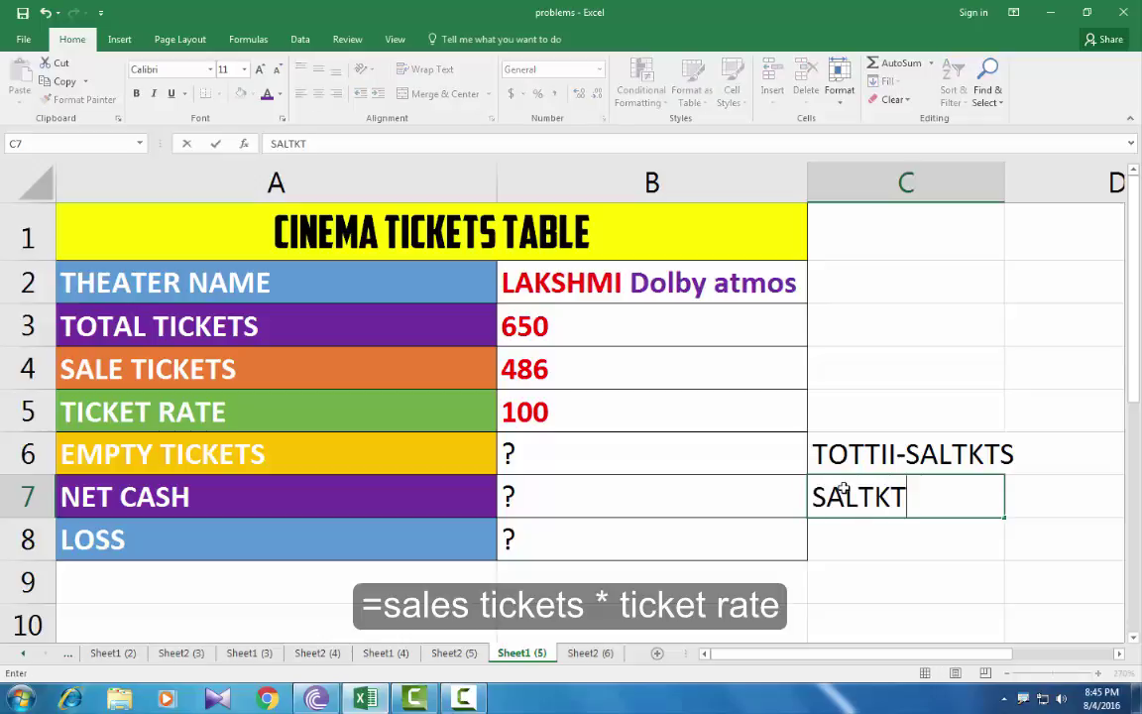
text(S*)
text(TKRATE)
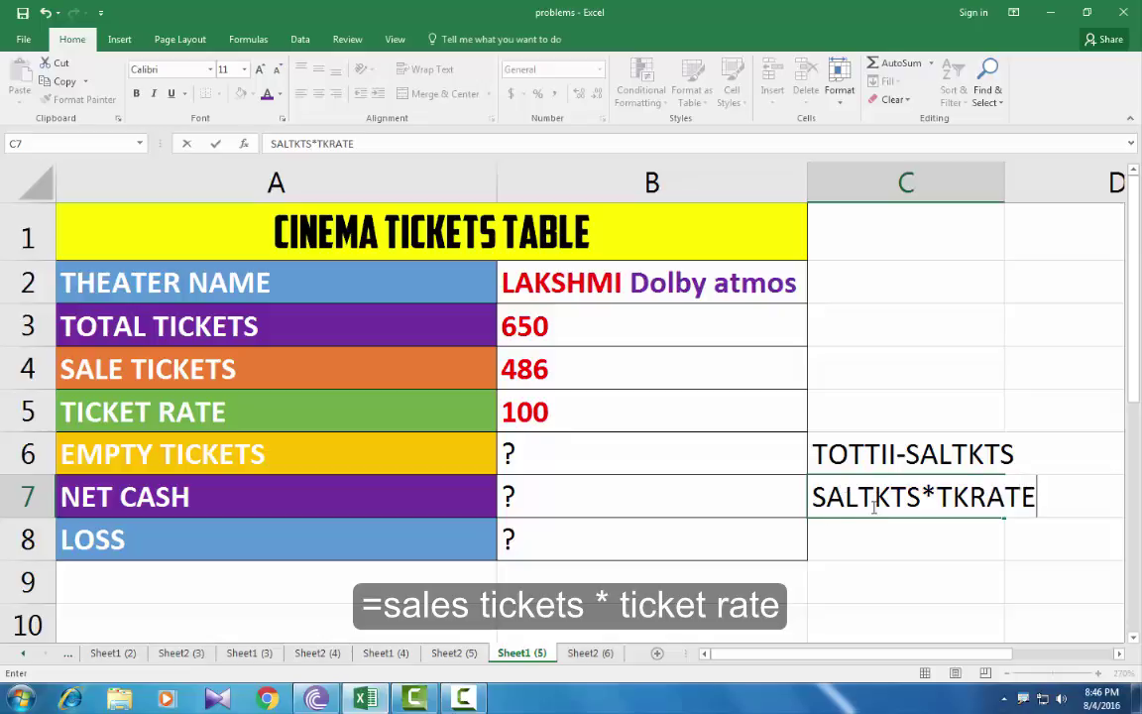
click(872, 540)
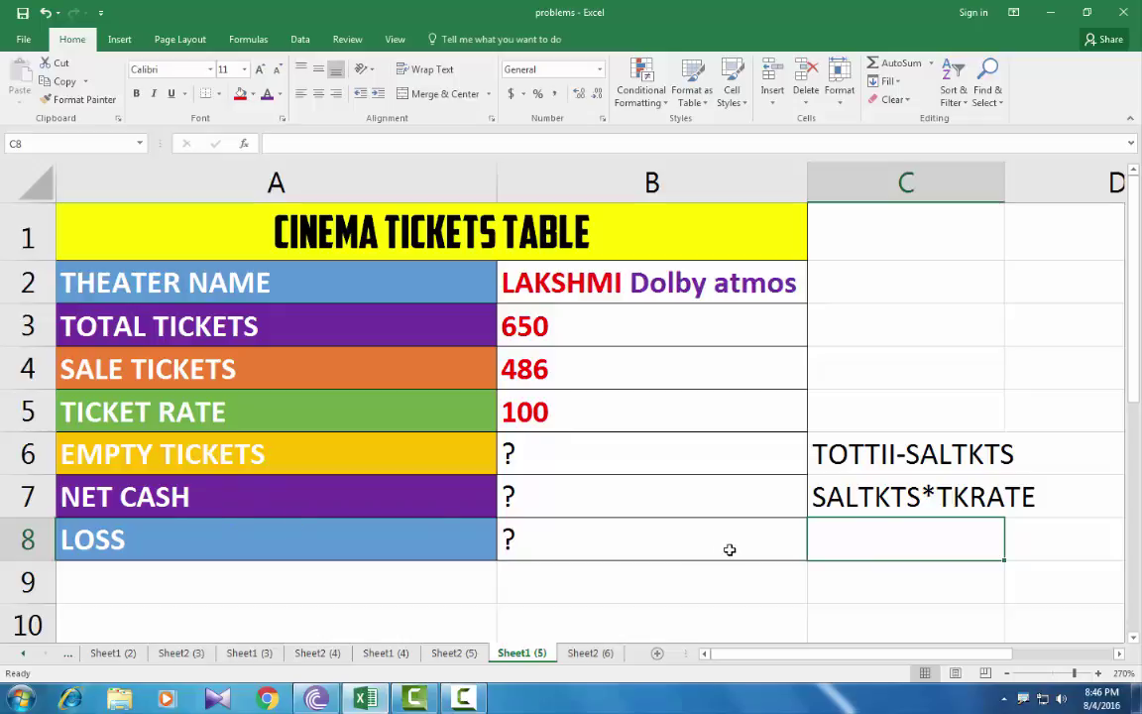
- Note EMPTYTKTS*TKRATE in C8 and move to the ten-theater table on Sheet2 (6)
text(EM)
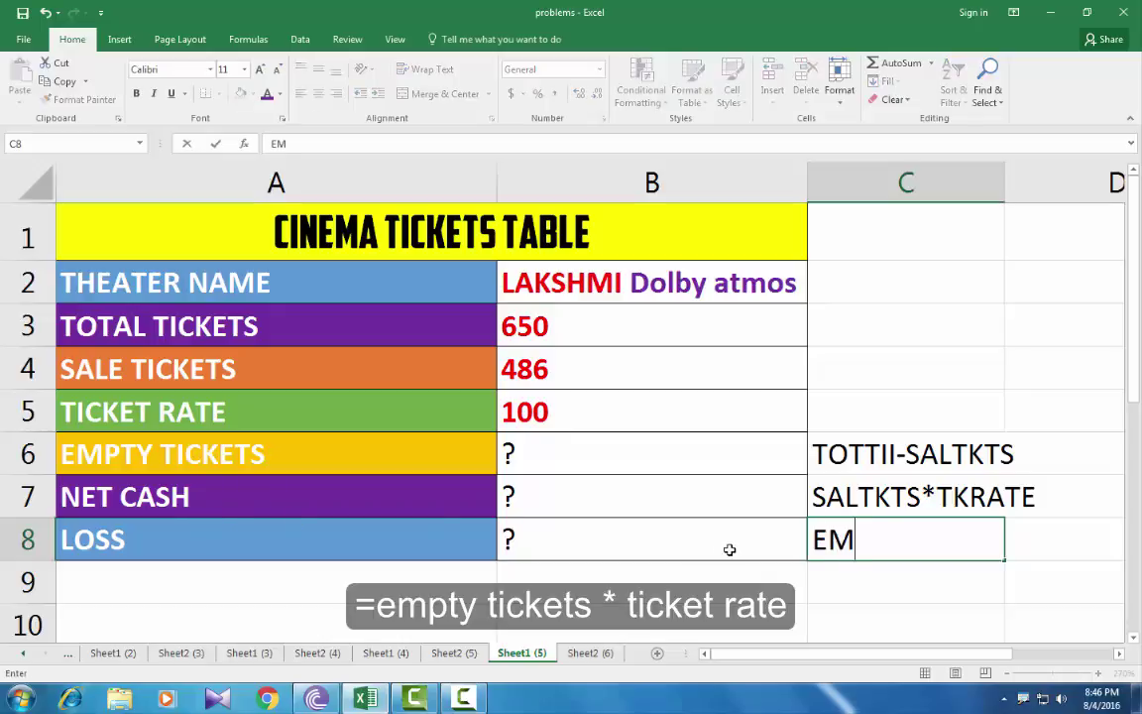
text(PTYTK)
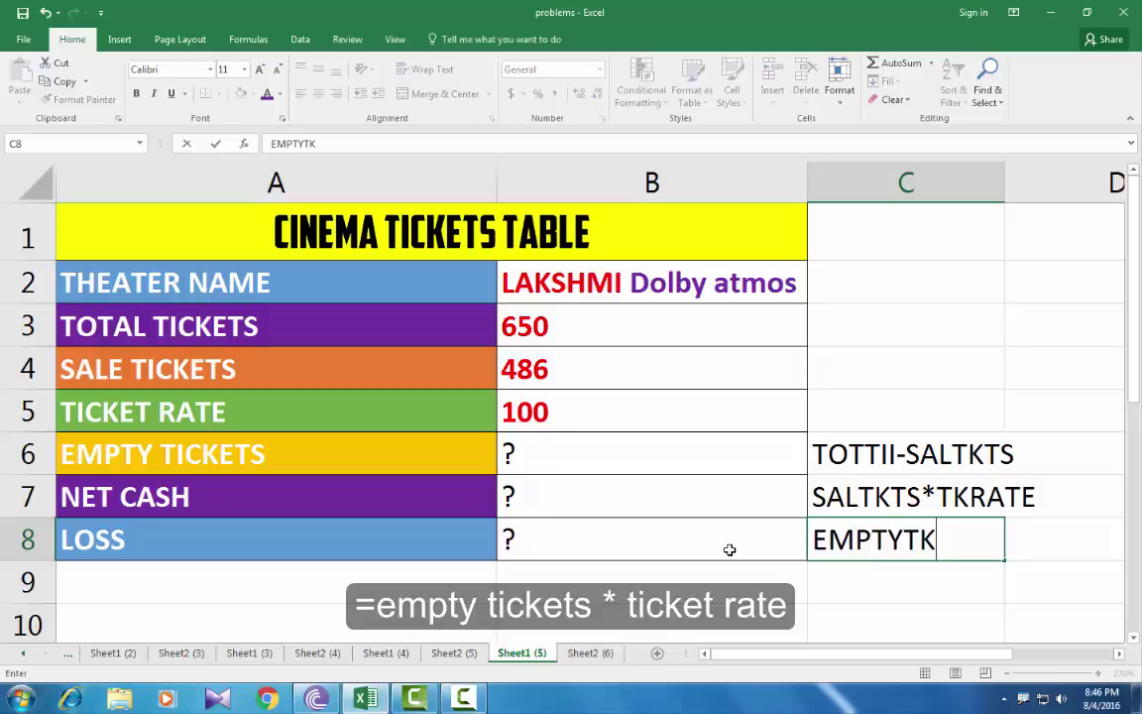
text(TS)
text(*TKR)
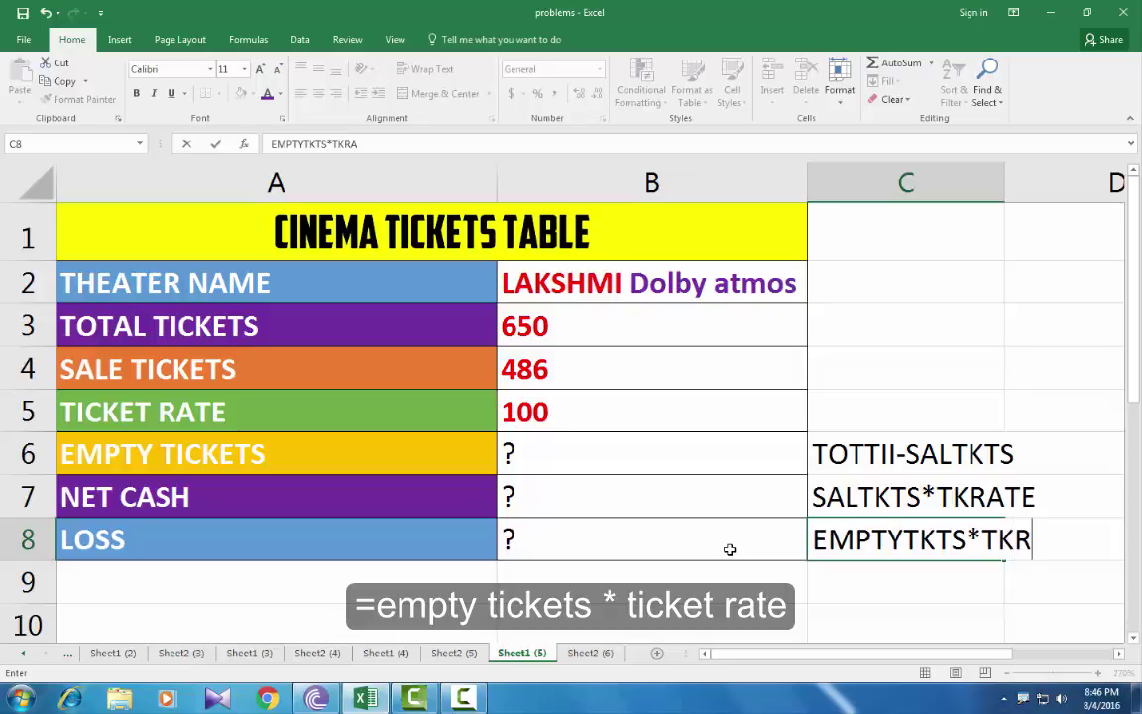
text(ATE)
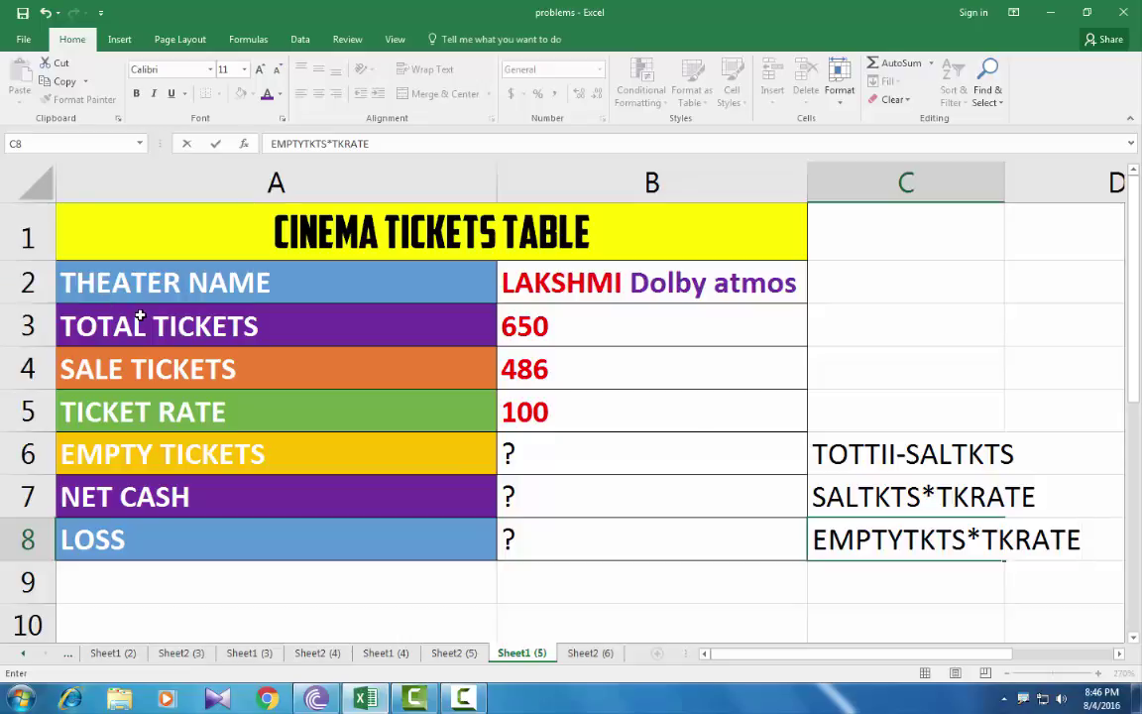
click(590, 652)
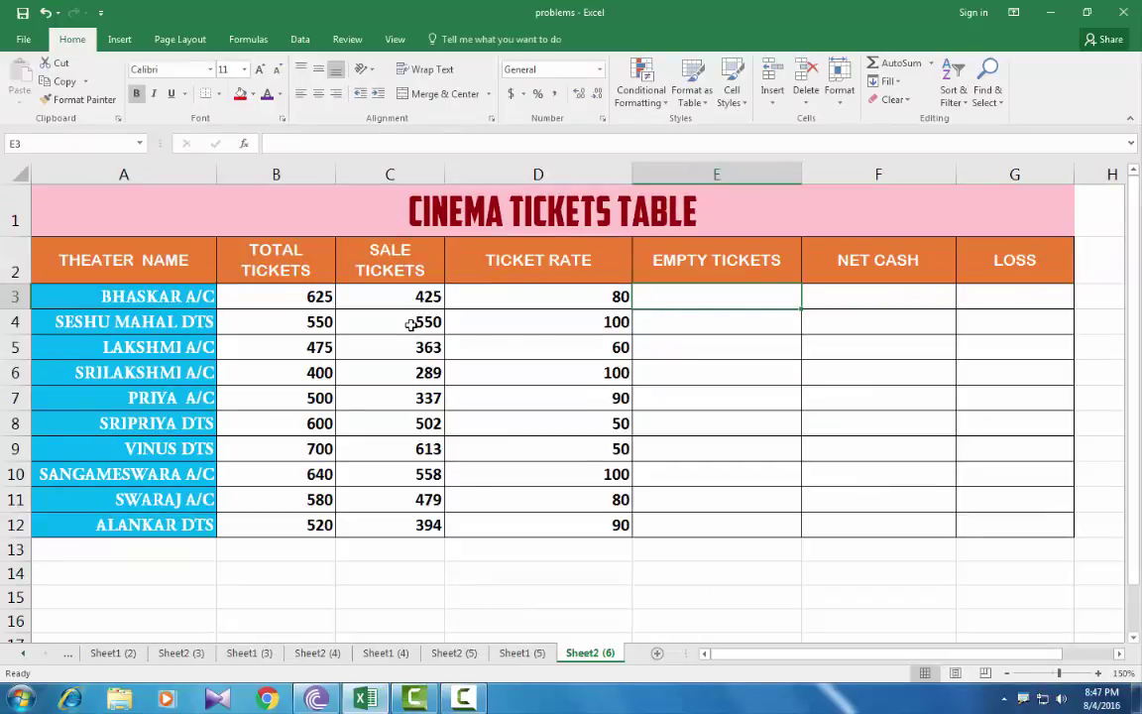
- Enter =B3-C3 in E3 so BHASKAR A/C shows 200 empty tickets
click(552, 328)
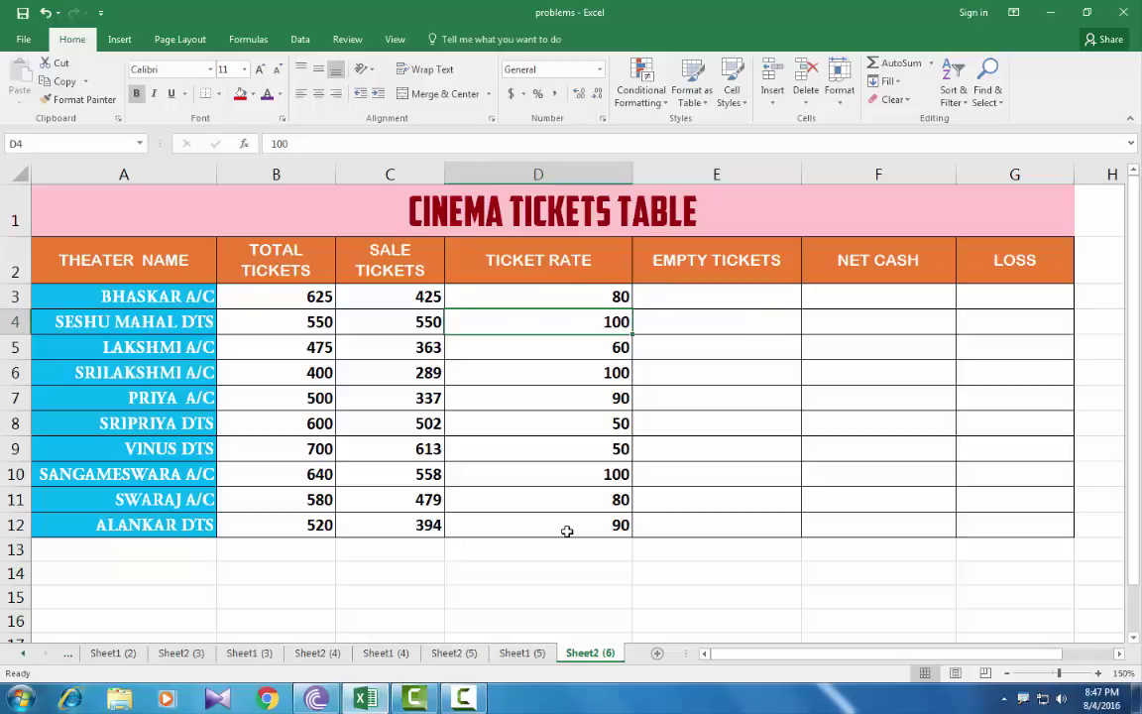
click(712, 302)
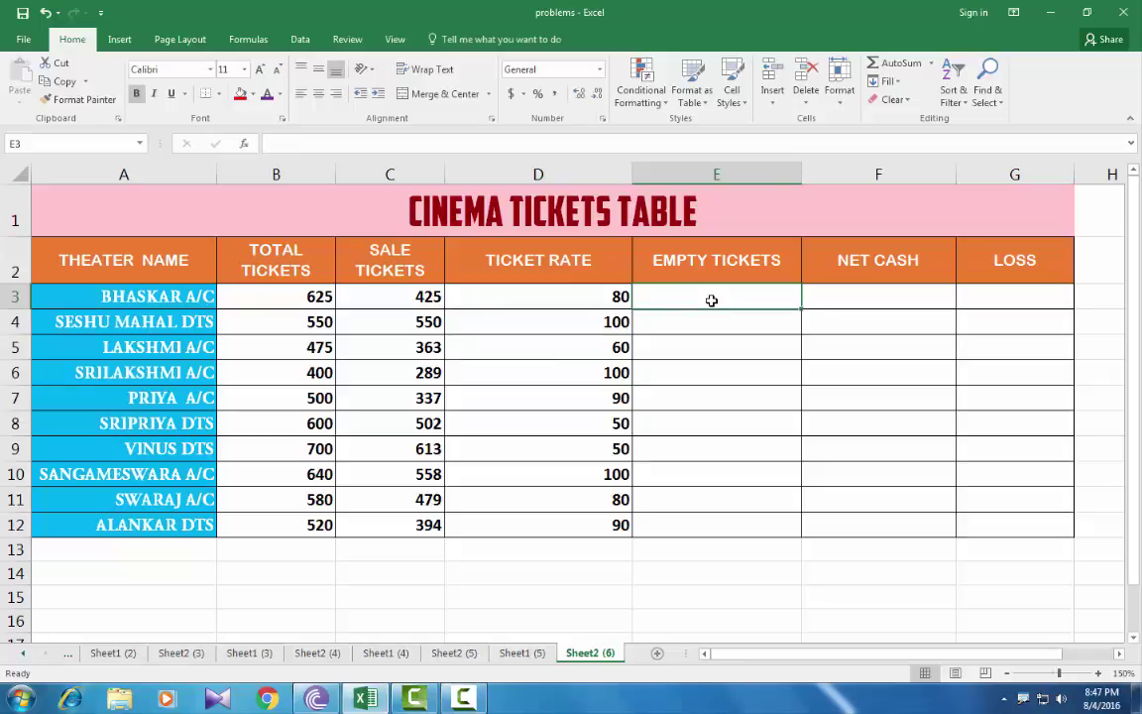
text(=)
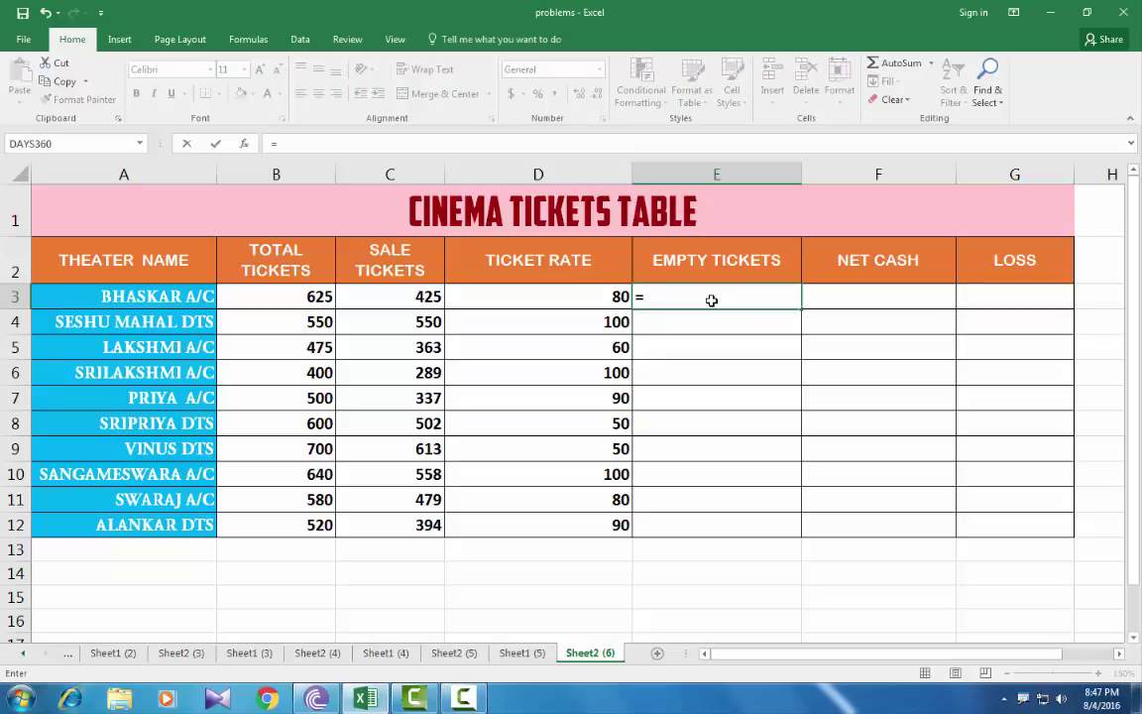
click(304, 297)
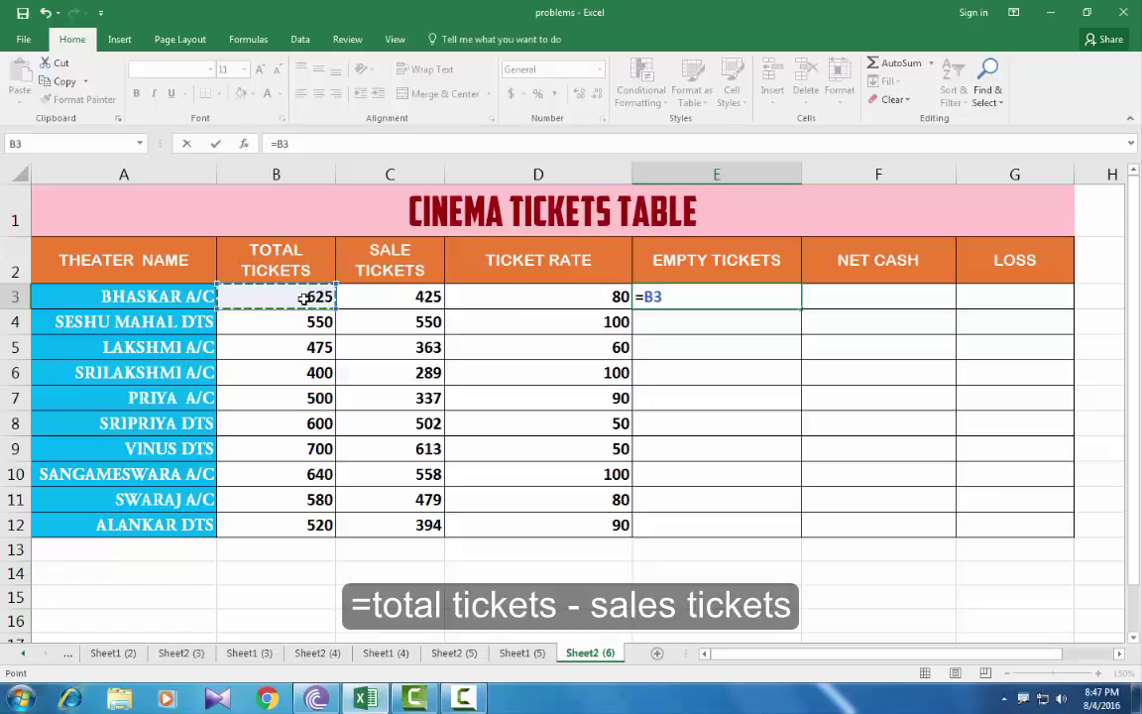
text(-)
click(395, 297)
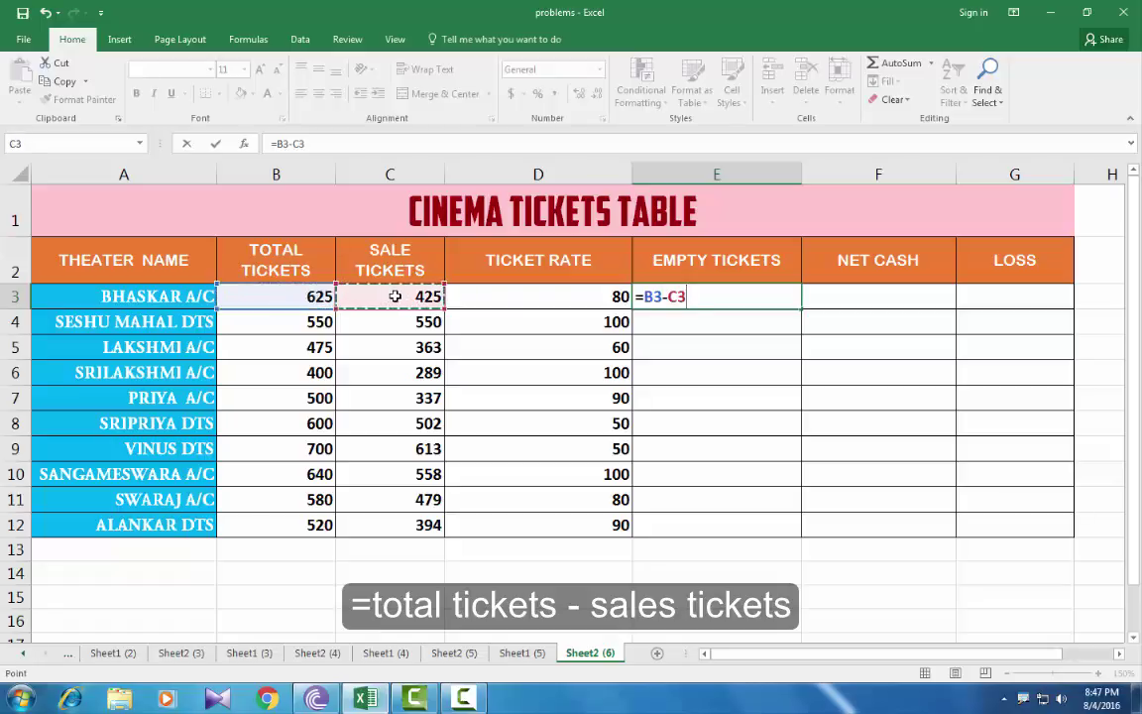
key(Return)
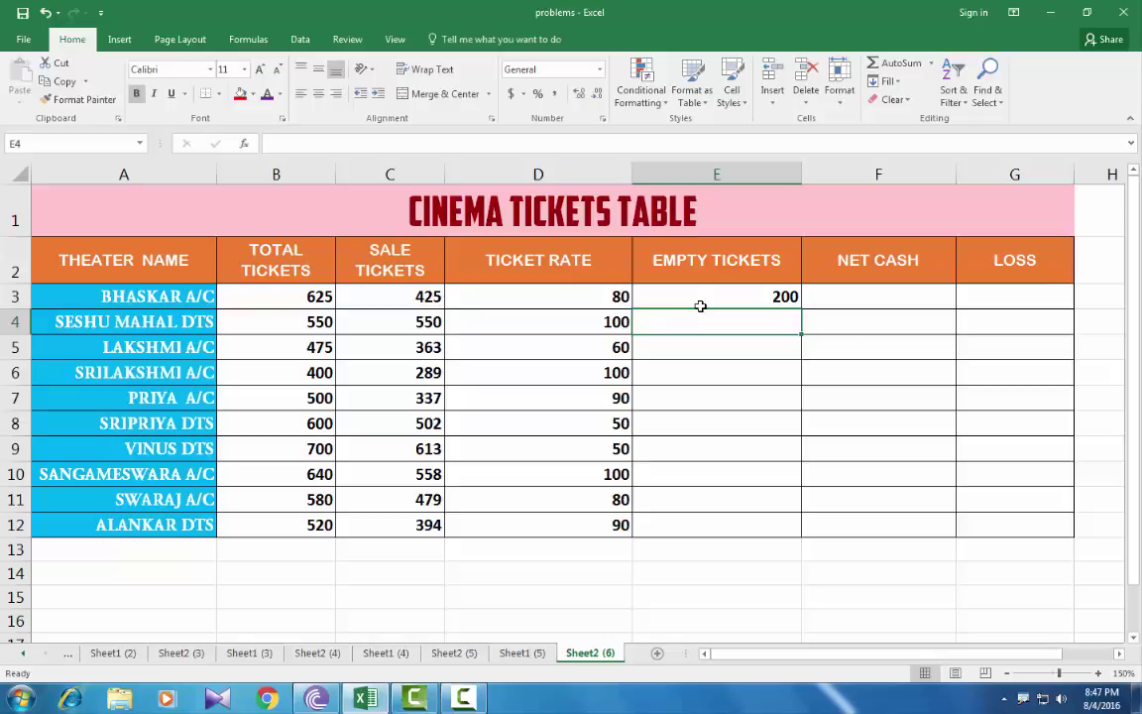
- Copy =B3-C3 from E3 down to E12, clearing a first dragged fill and refilling it
click(721, 296)
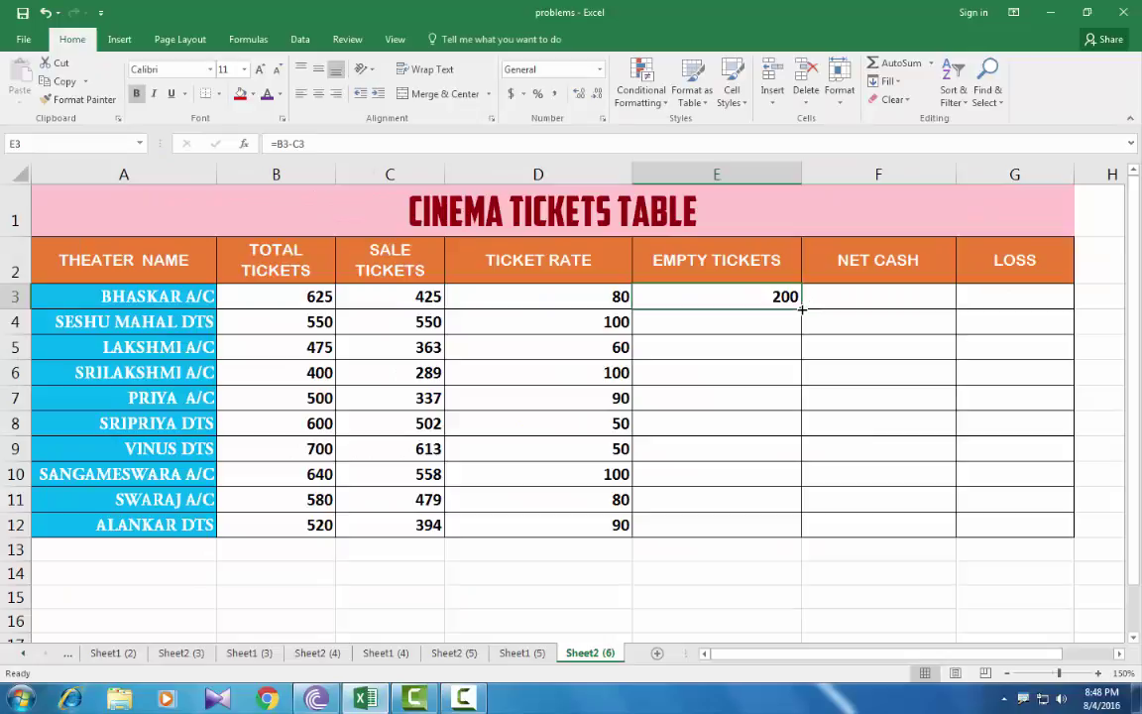
drag(802, 310, 798, 341)
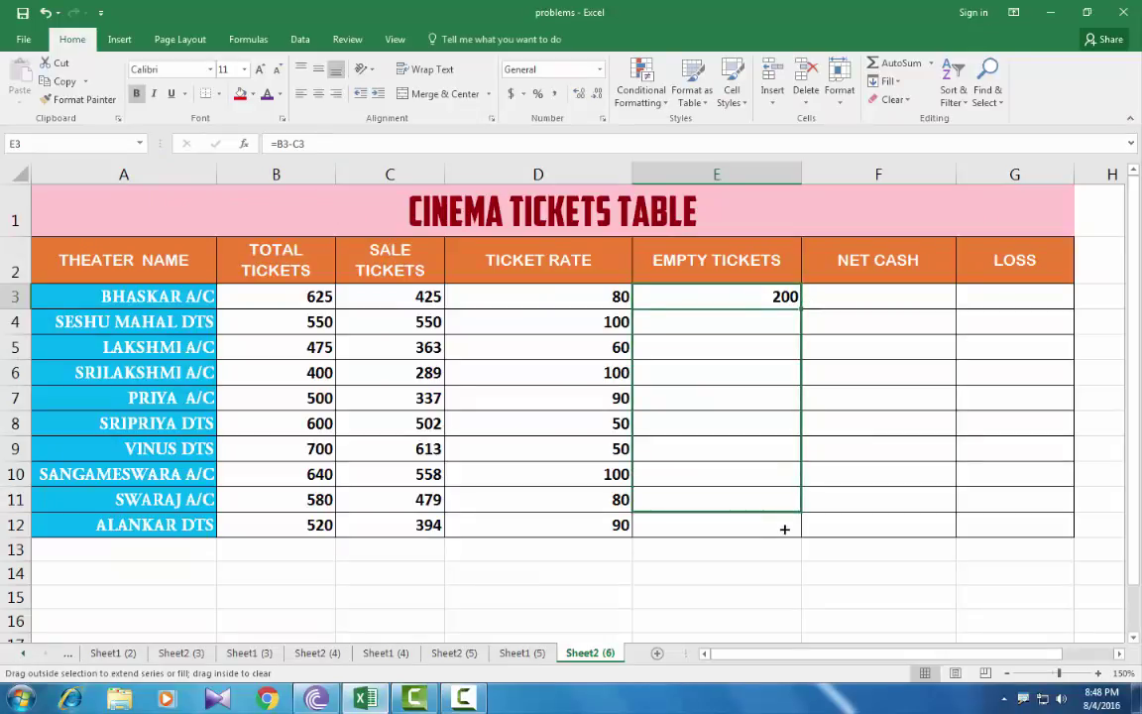
drag(780, 501, 786, 526)
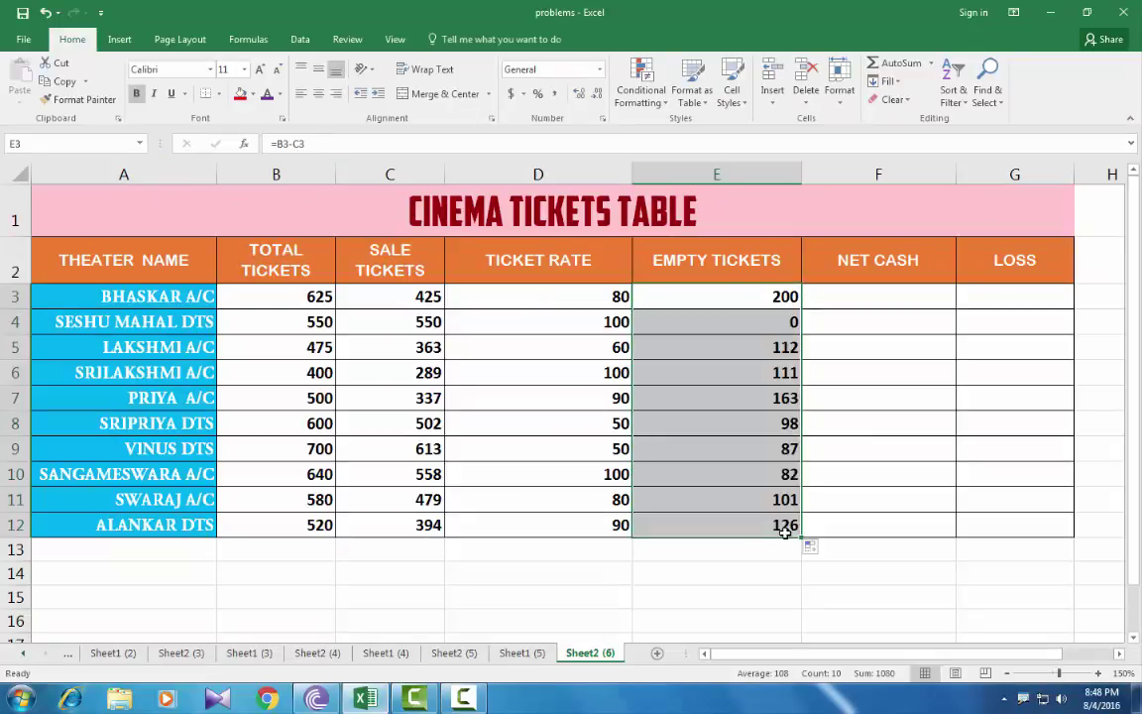
click(756, 322)
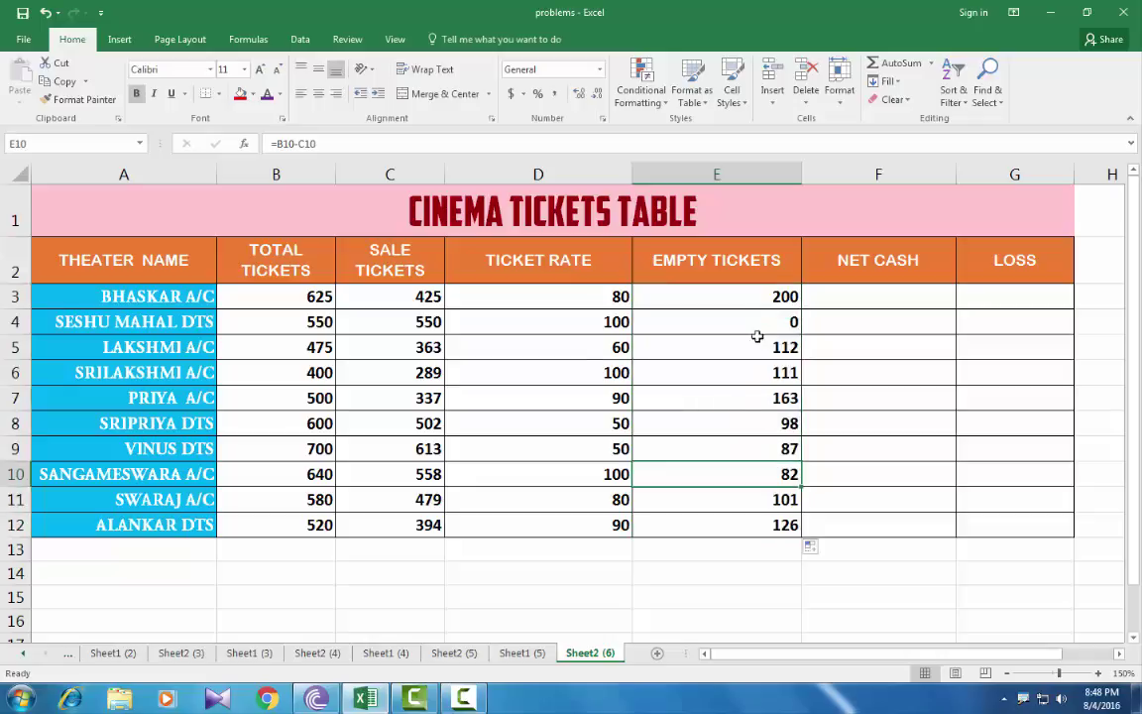
click(737, 349)
drag(745, 443, 748, 529)
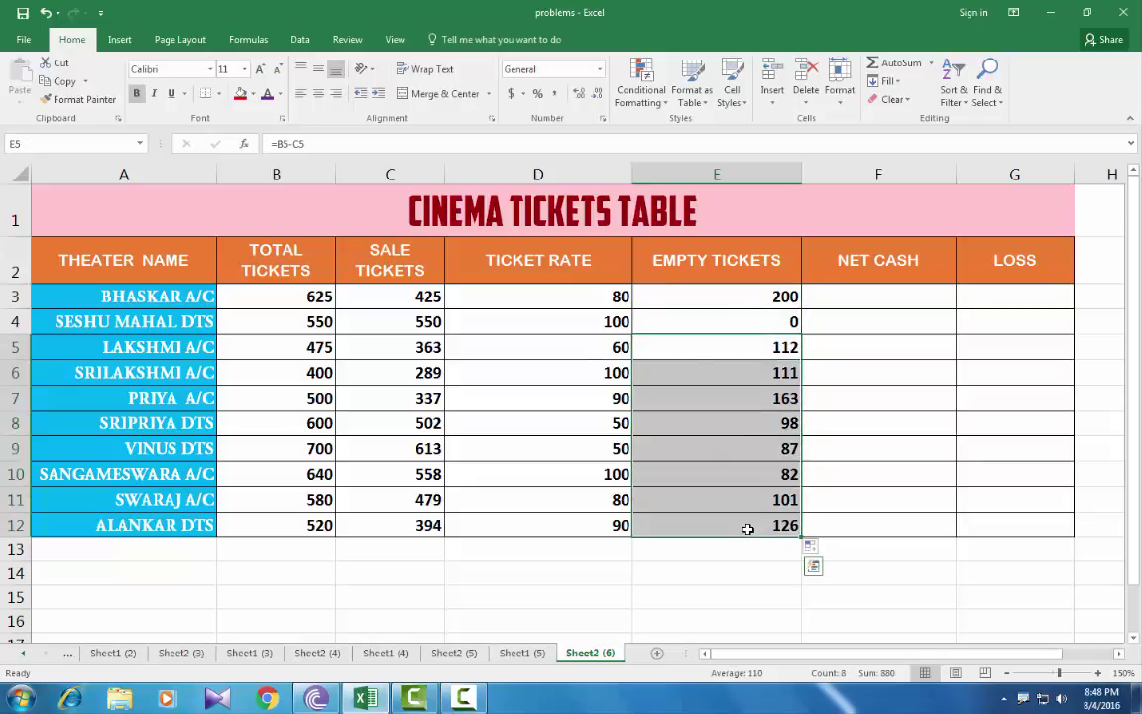
key(Delete)
click(760, 324)
key(Delete)
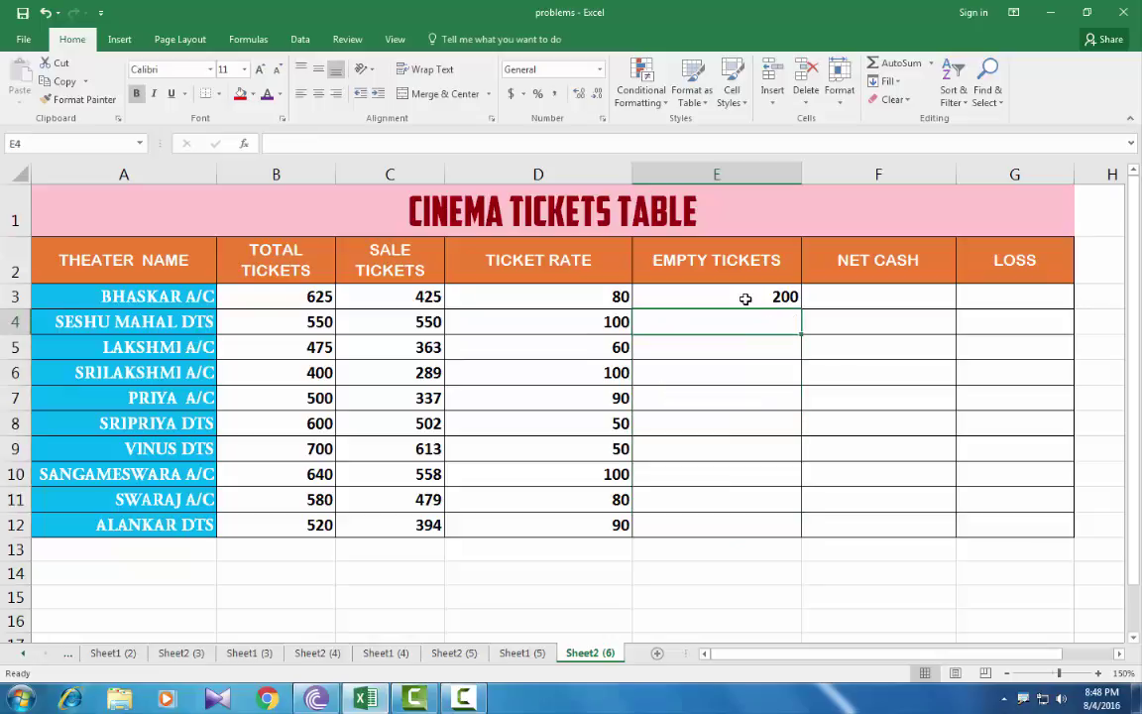
click(746, 299)
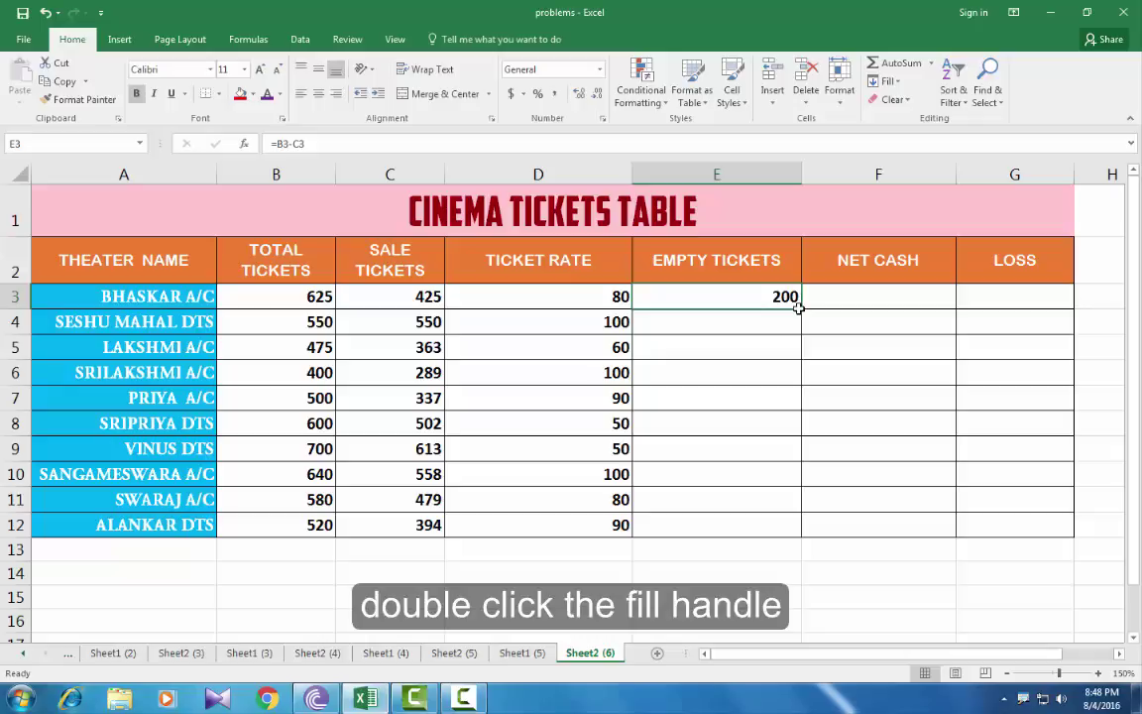
double_click(799, 309)
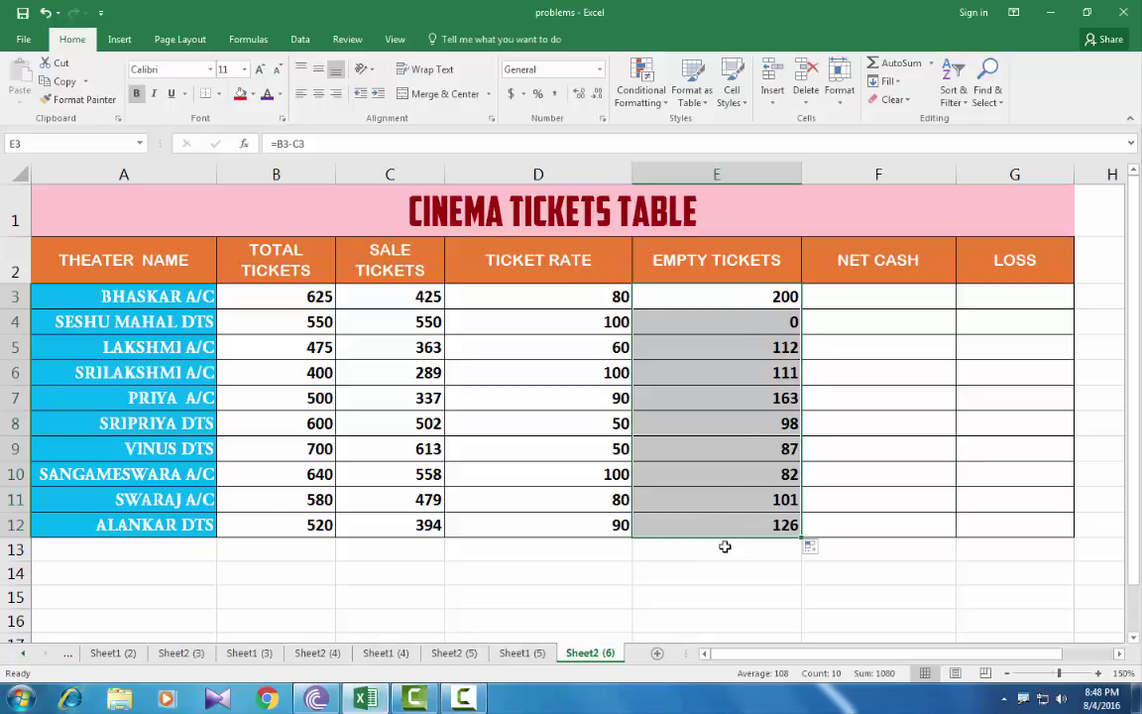
- Enter =C3*D3 in F3 and fill it down to F12, Net Cash 34000 to 35460
click(880, 294)
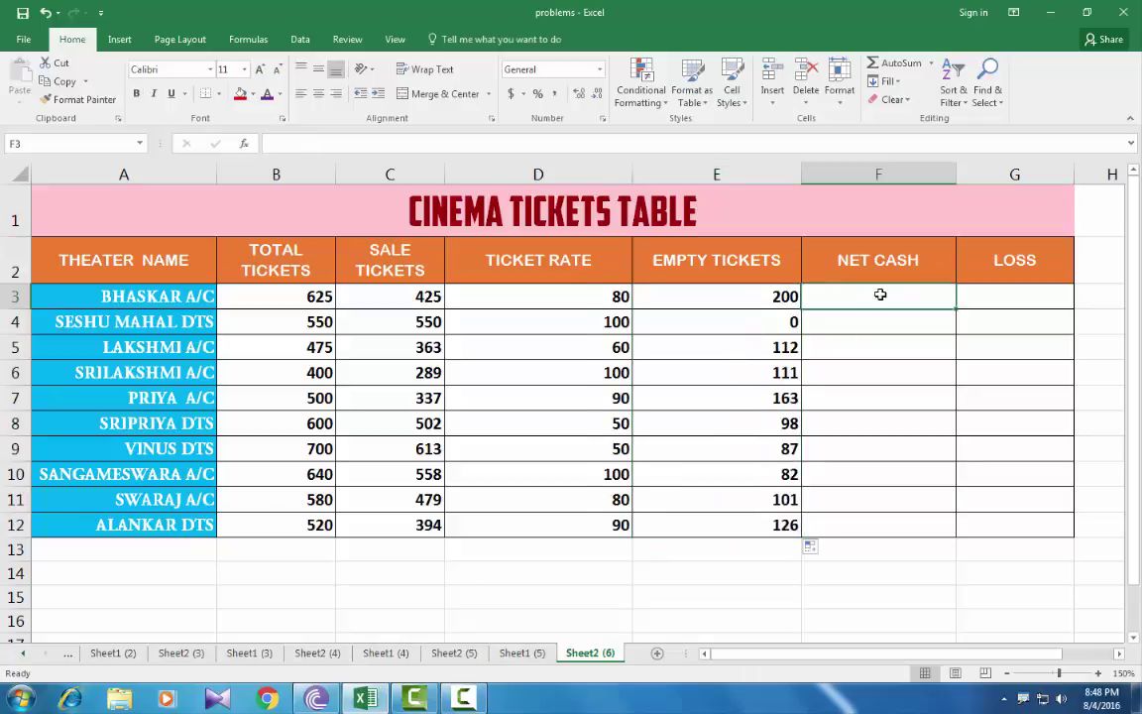
text(=)
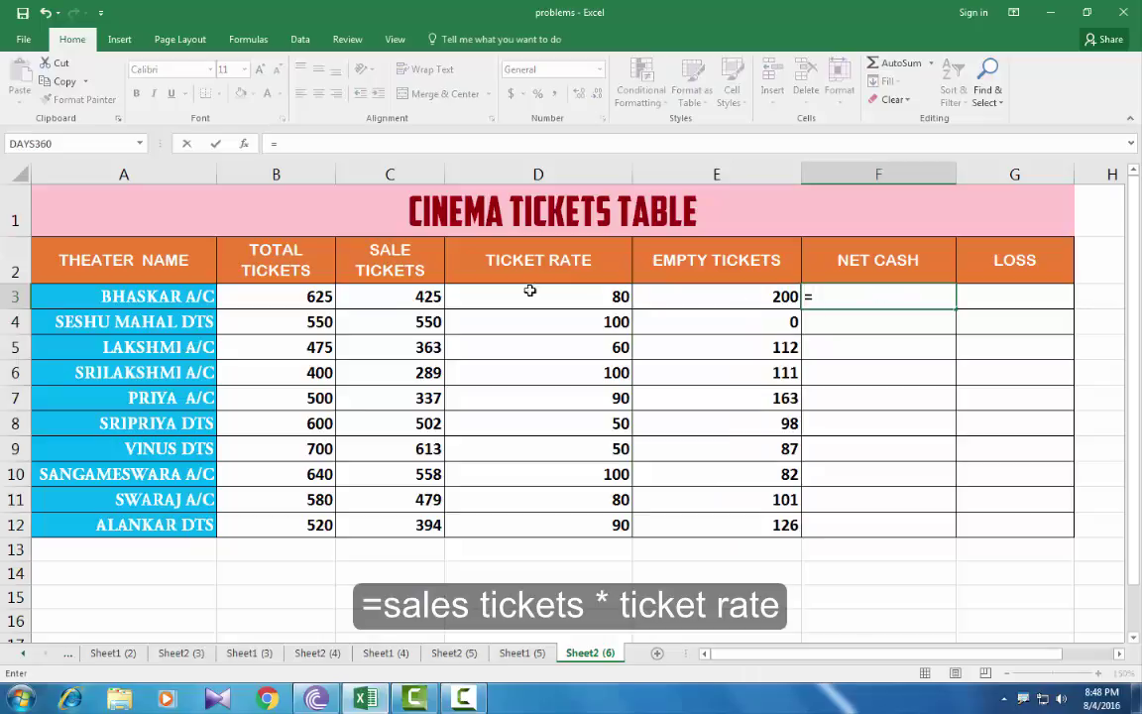
click(393, 298)
text(*)
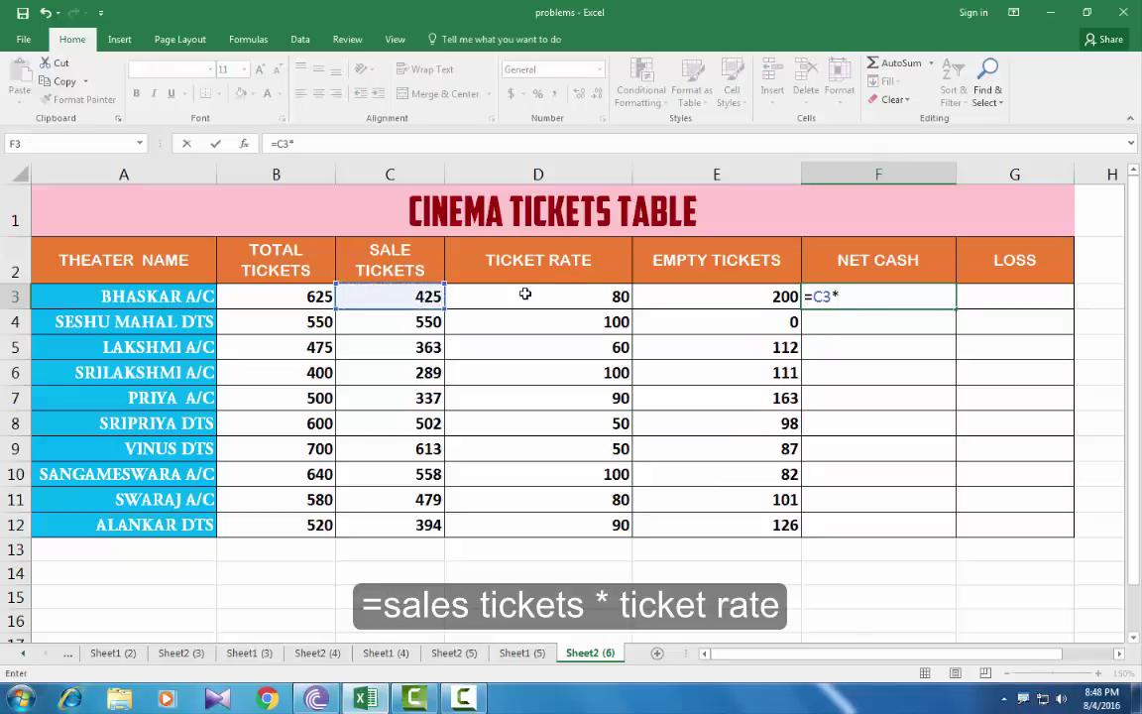
click(526, 295)
key(Return)
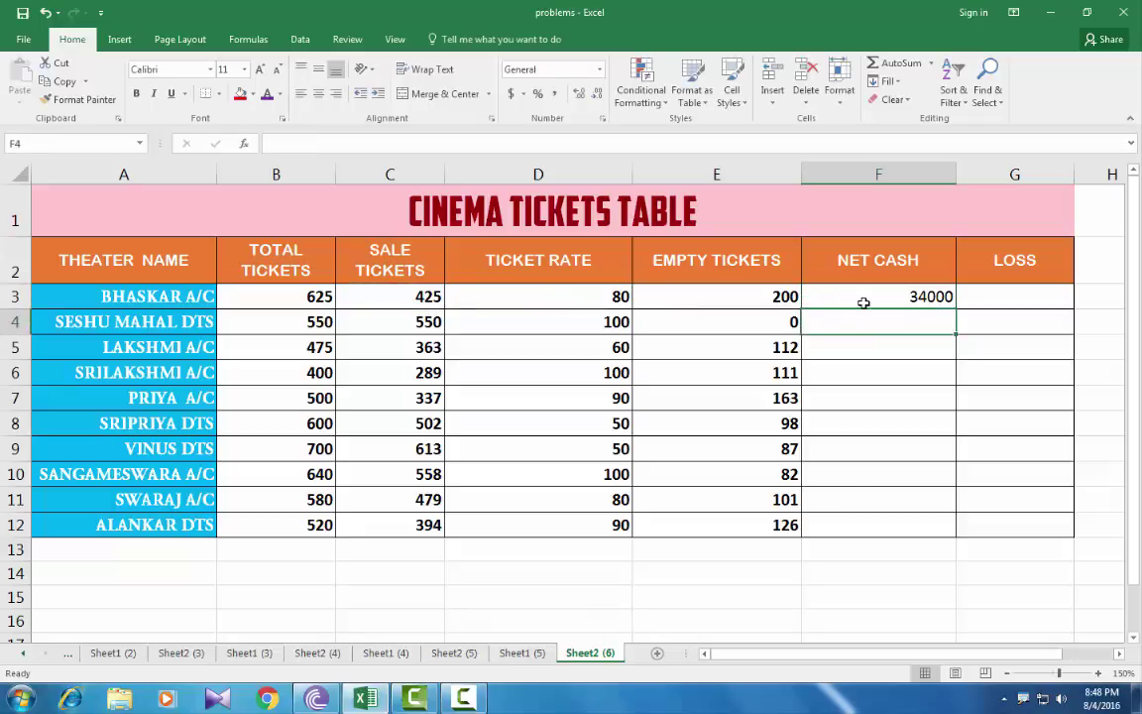
click(869, 301)
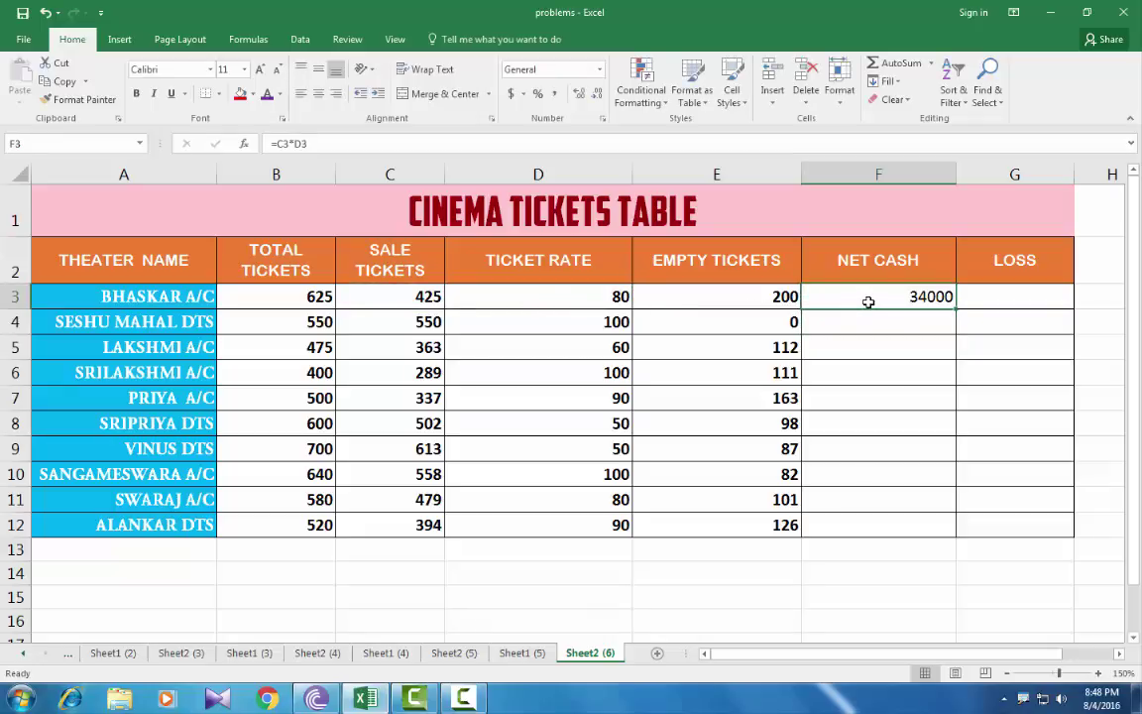
double_click(956, 308)
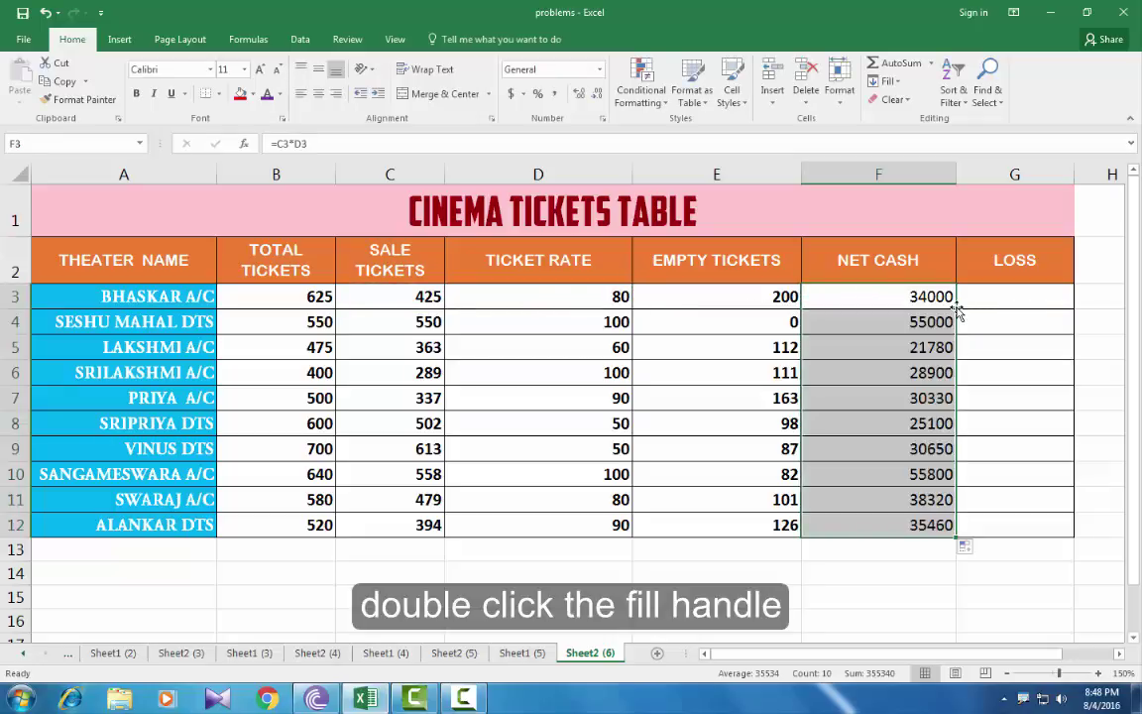
- Enter =E3*D3 in G3 and fill it down to G12, Loss 16000 to 11340
click(1002, 297)
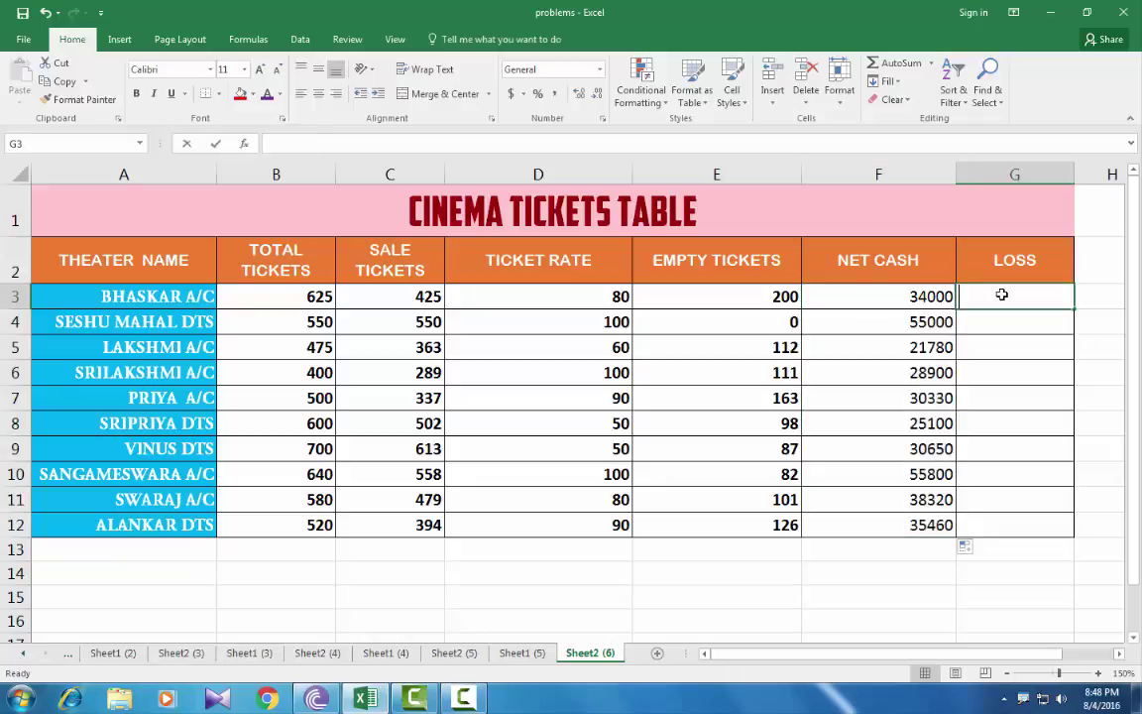
text(=)
click(737, 290)
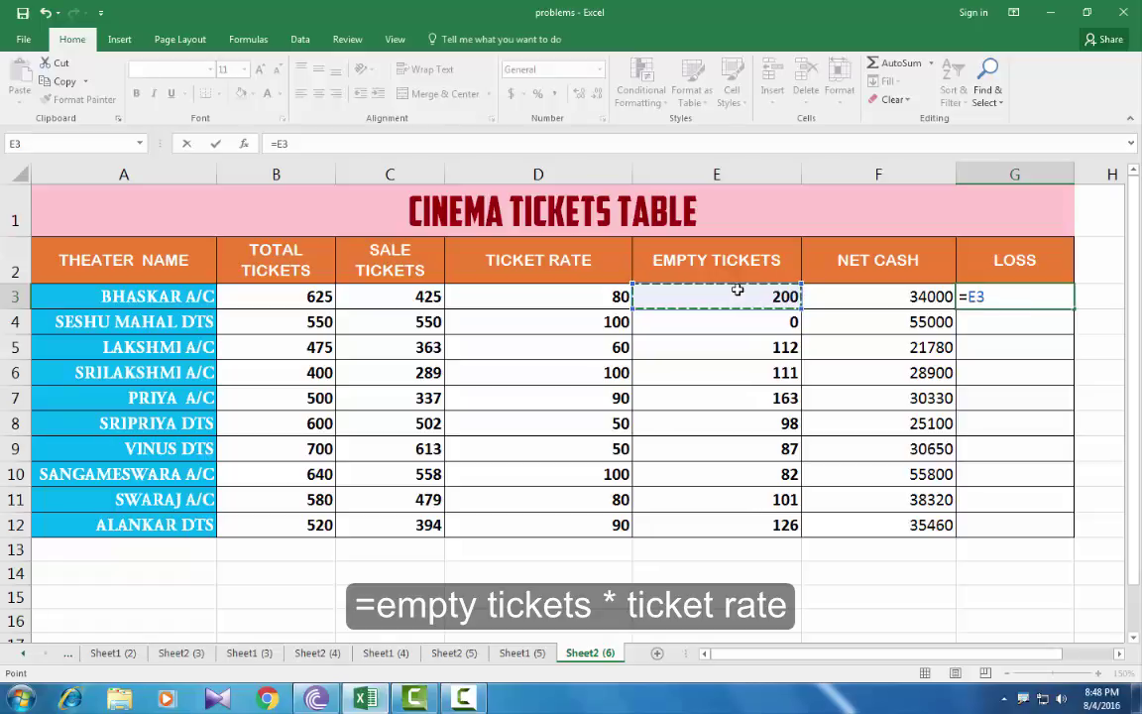
text(*)
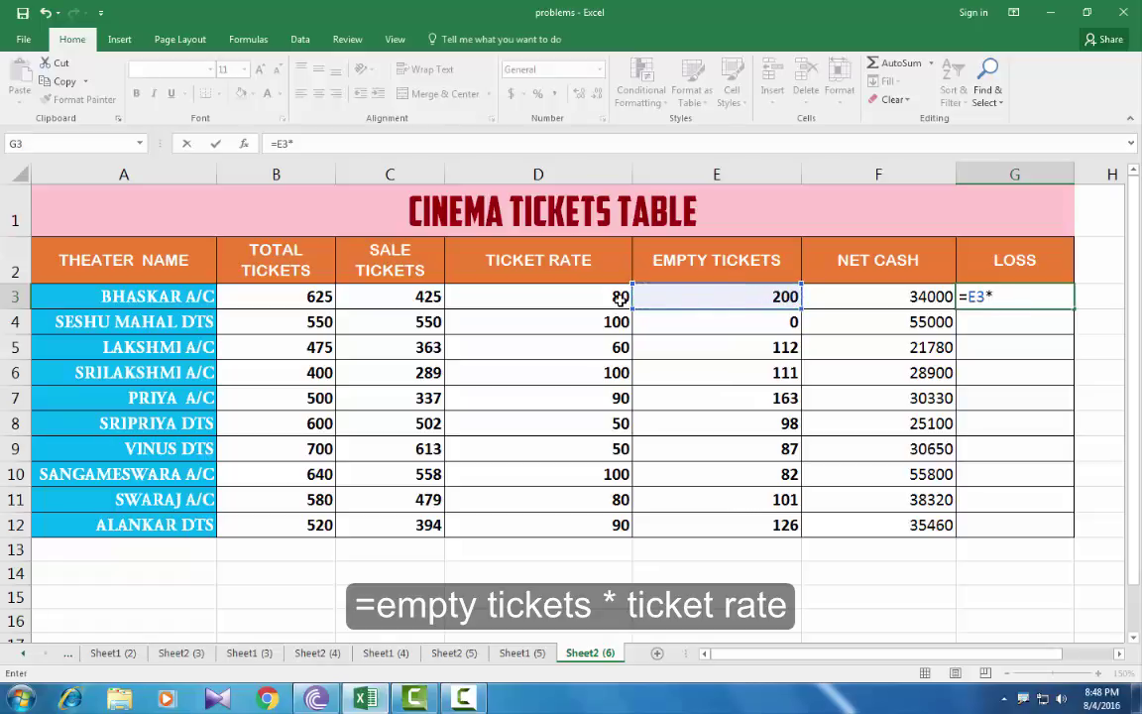
click(620, 298)
key(Return)
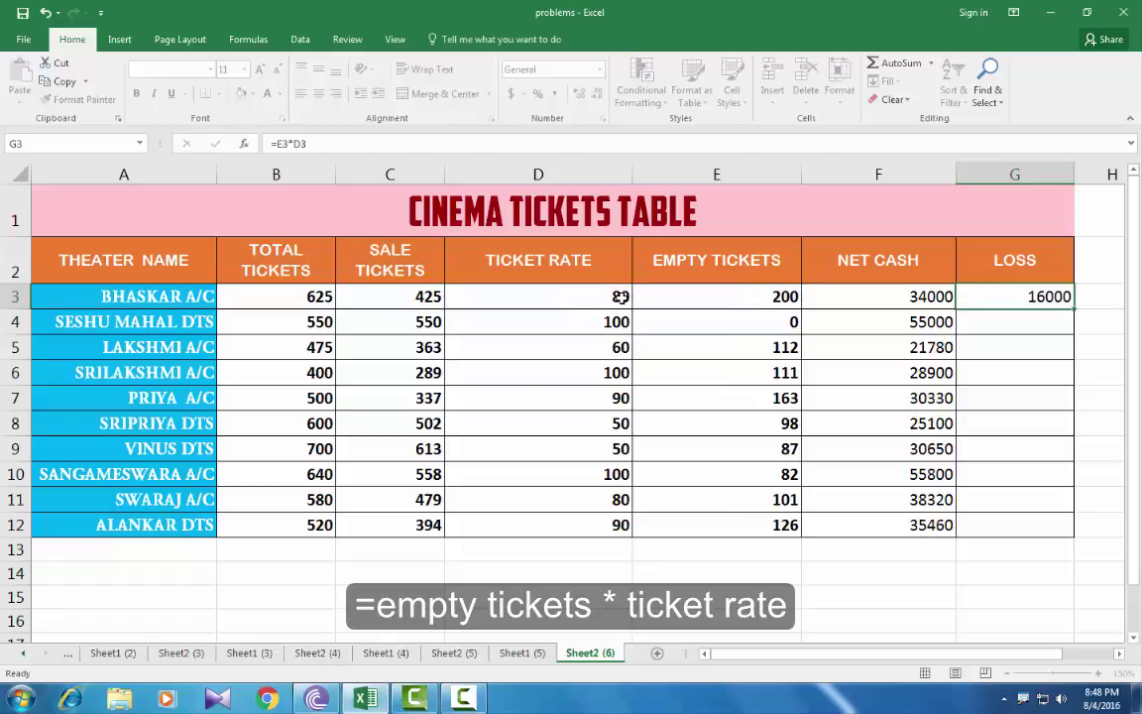
click(1028, 299)
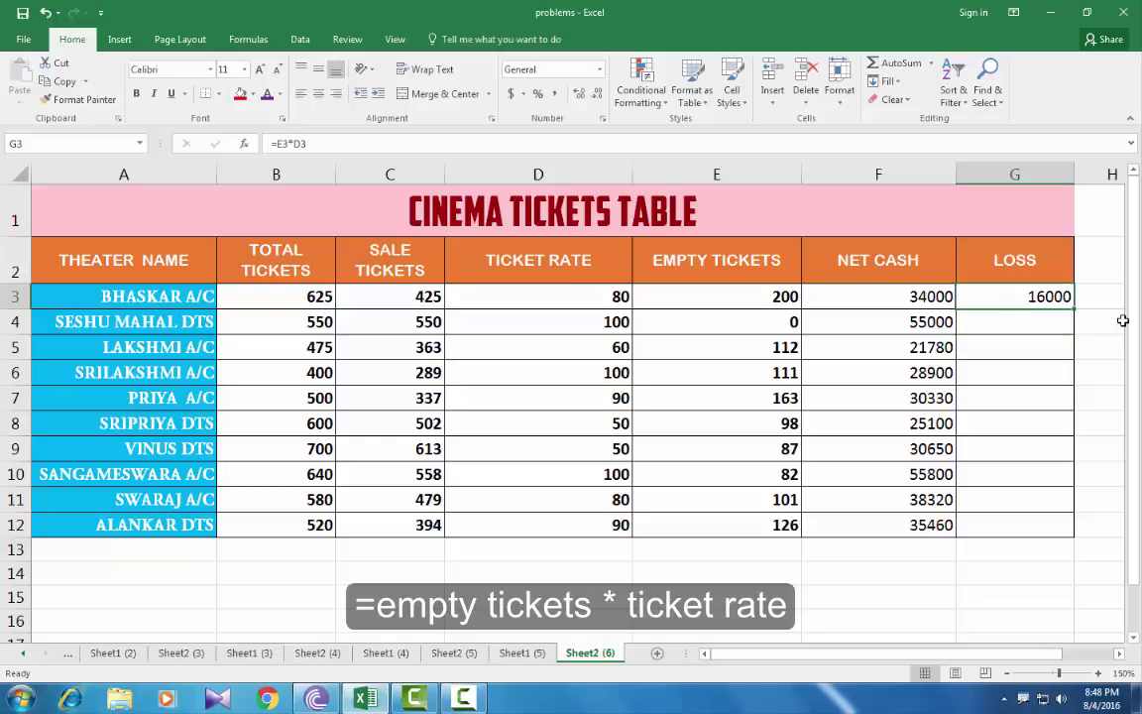
double_click(1073, 310)
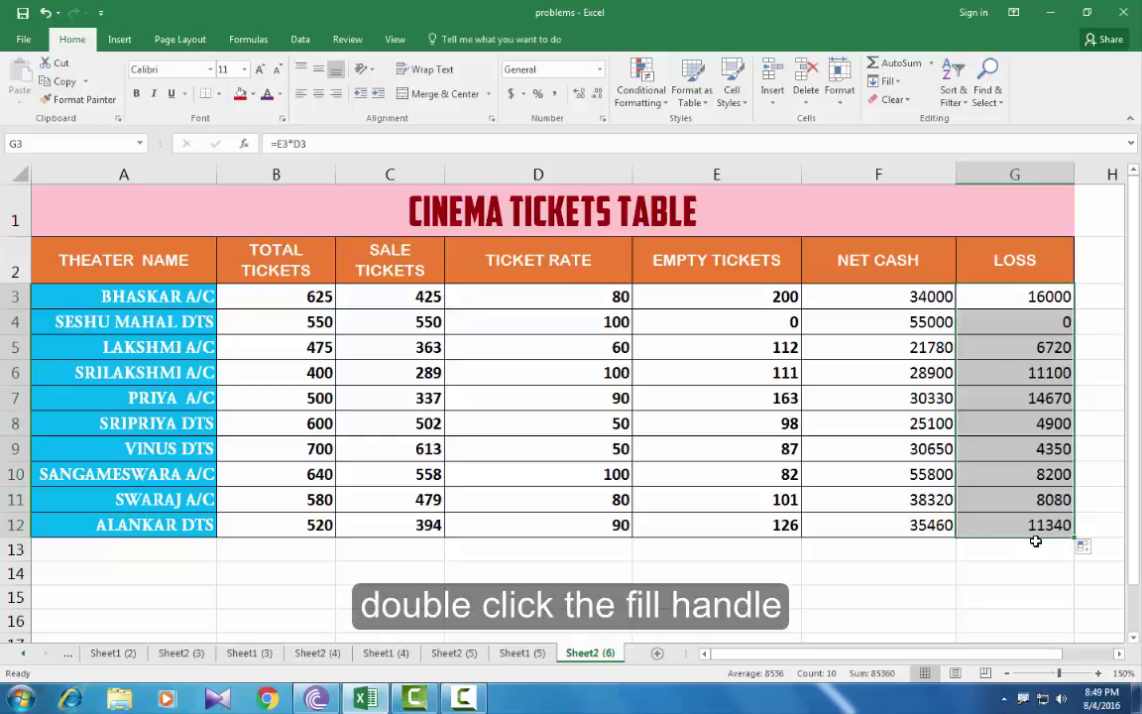
click(1049, 325)
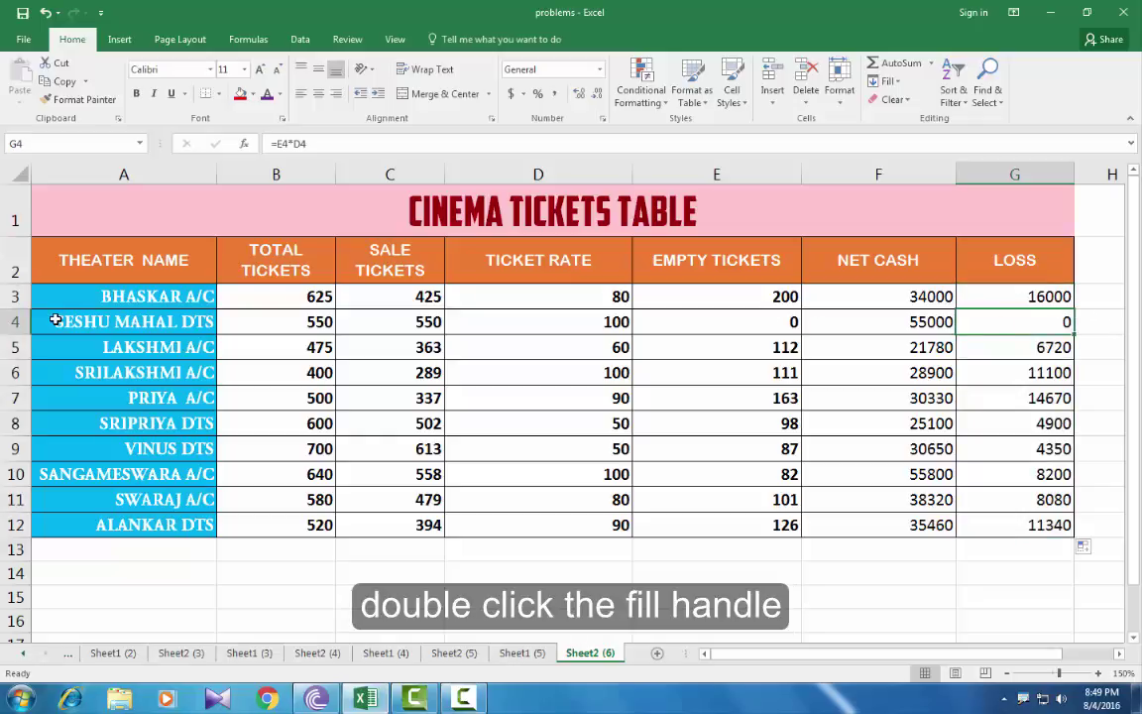